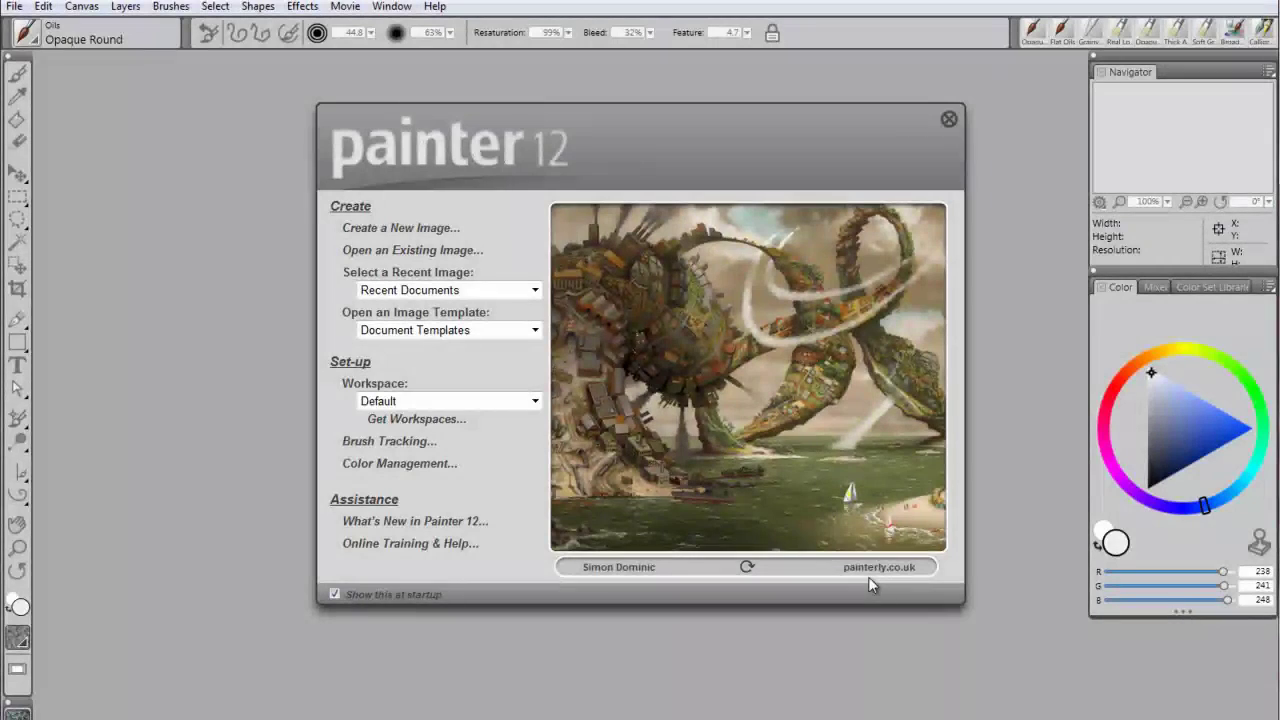
Create a new 1350 × 1500 pixel canvas at 150 PPI and enlarge its document window
left_click(382, 227)
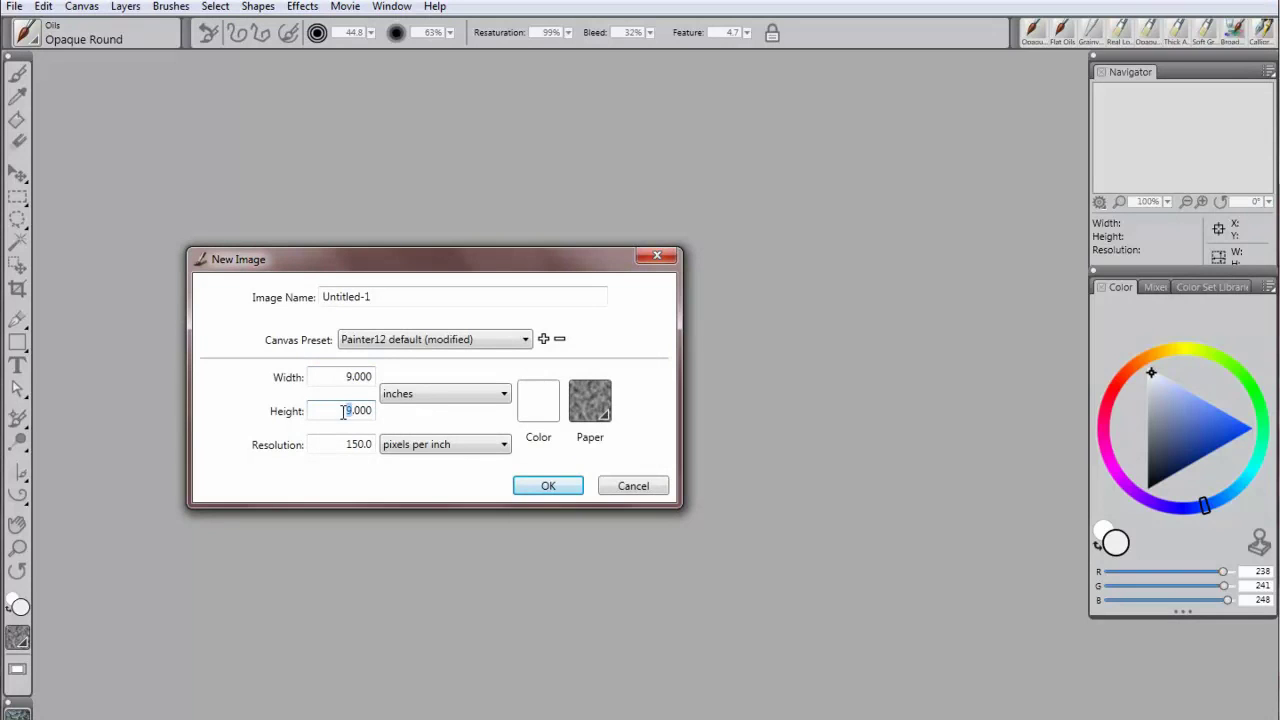
left_click(548, 485)
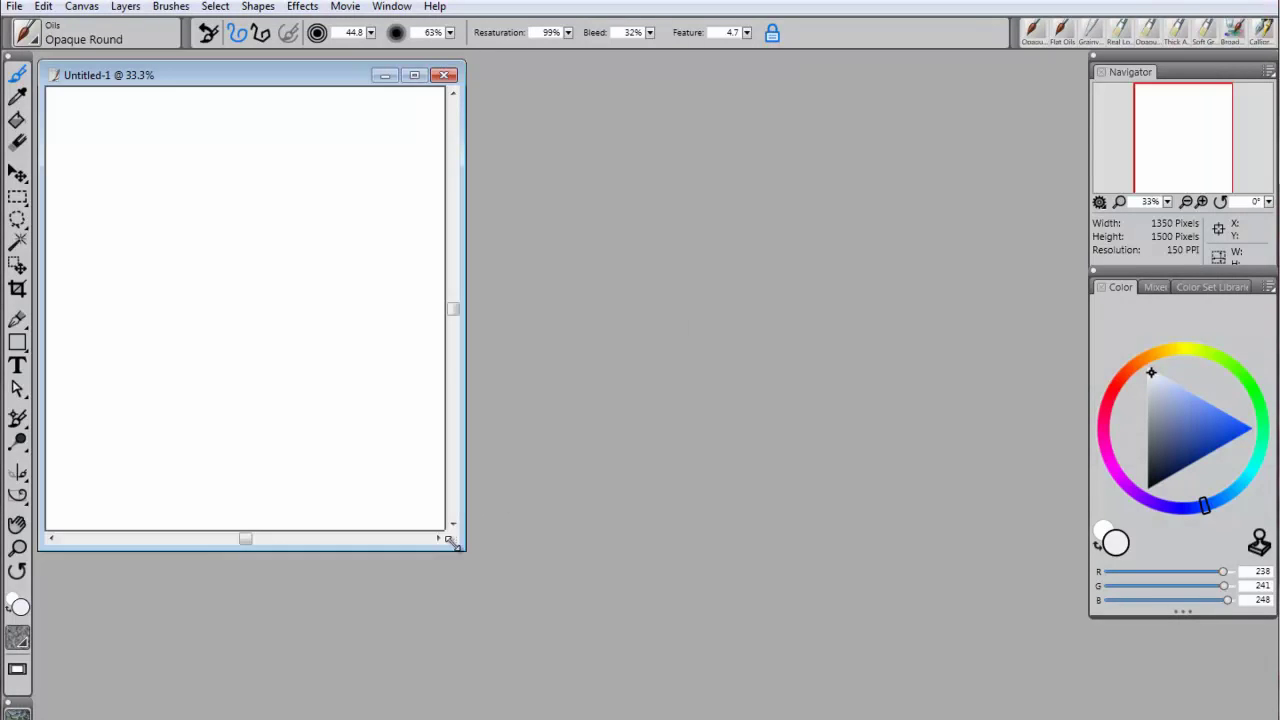
left_click_drag(455, 545, 520, 592)
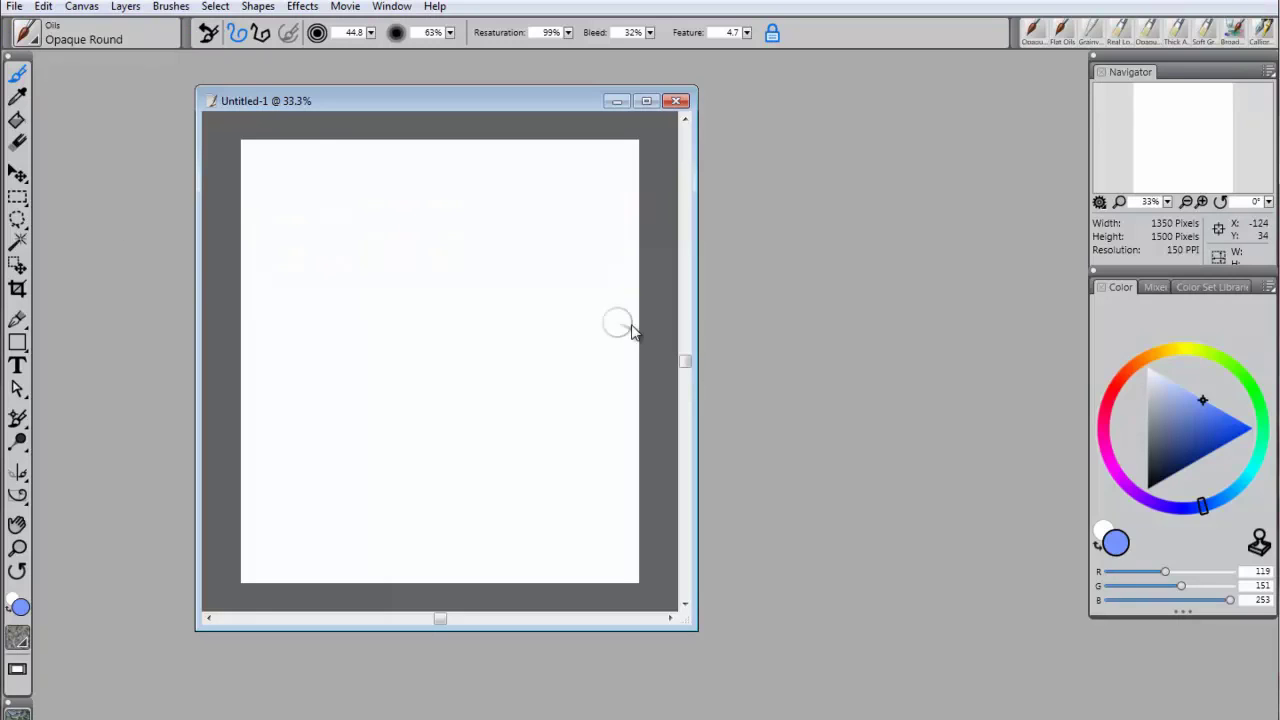
Paint broad pale blue-grey snow strokes across the lower canvas, then pick a lighter blue-grey tint
left_click_drag(1167, 413, 1156, 387)
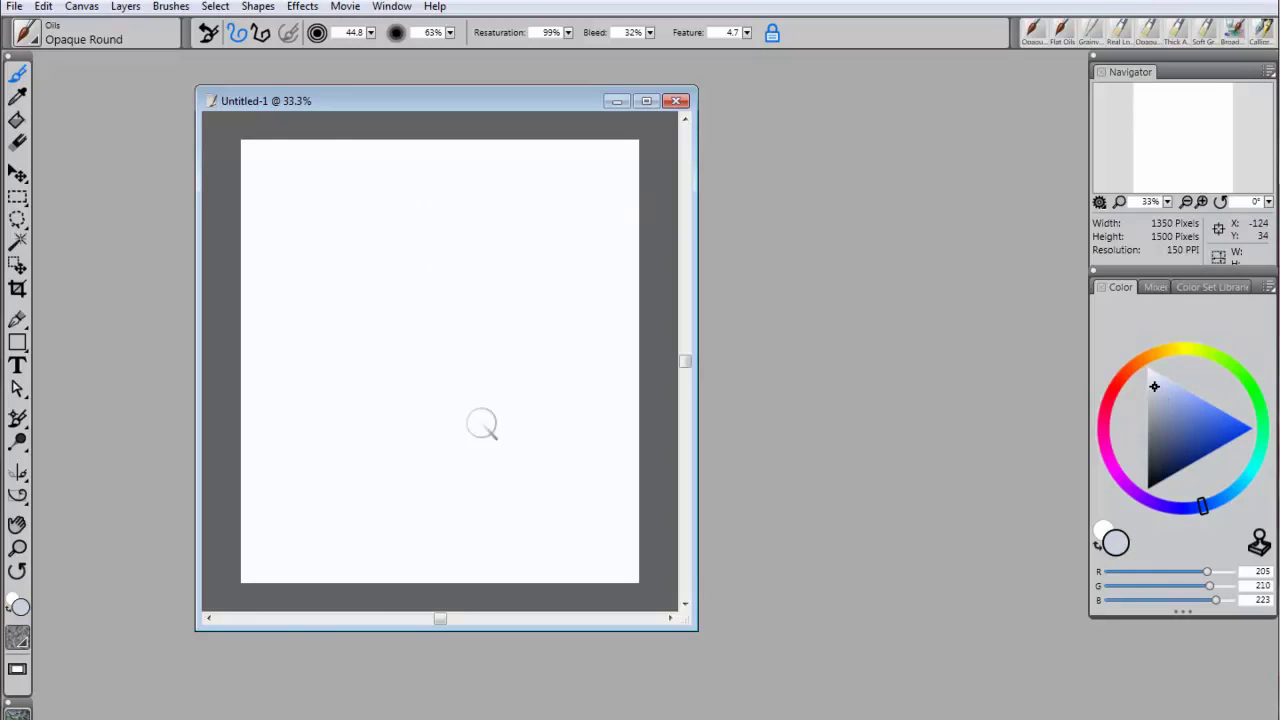
mouse_move(359, 514)
left_mouse_down()
mouse_move(372, 477)
mouse_move(338, 483)
mouse_move(335, 458)
mouse_move(293, 472)
mouse_move(387, 477)
mouse_move(405, 491)
mouse_move(399, 513)
mouse_move(324, 482)
mouse_move(293, 453)
mouse_move(243, 437)
mouse_move(249, 424)
mouse_move(305, 443)
mouse_move(321, 464)
mouse_move(437, 496)
mouse_move(433, 524)
mouse_move(426, 464)
mouse_move(408, 443)
mouse_move(377, 440)
mouse_move(374, 416)
mouse_move(344, 421)
mouse_move(406, 434)
mouse_move(404, 473)
mouse_move(478, 468)
mouse_move(495, 481)
mouse_move(531, 451)
mouse_move(528, 473)
mouse_move(587, 478)
mouse_move(346, 519)
mouse_move(398, 511)
mouse_move(391, 534)
mouse_move(468, 503)
mouse_move(478, 491)
mouse_move(461, 446)
mouse_move(505, 485)
left_mouse_up()
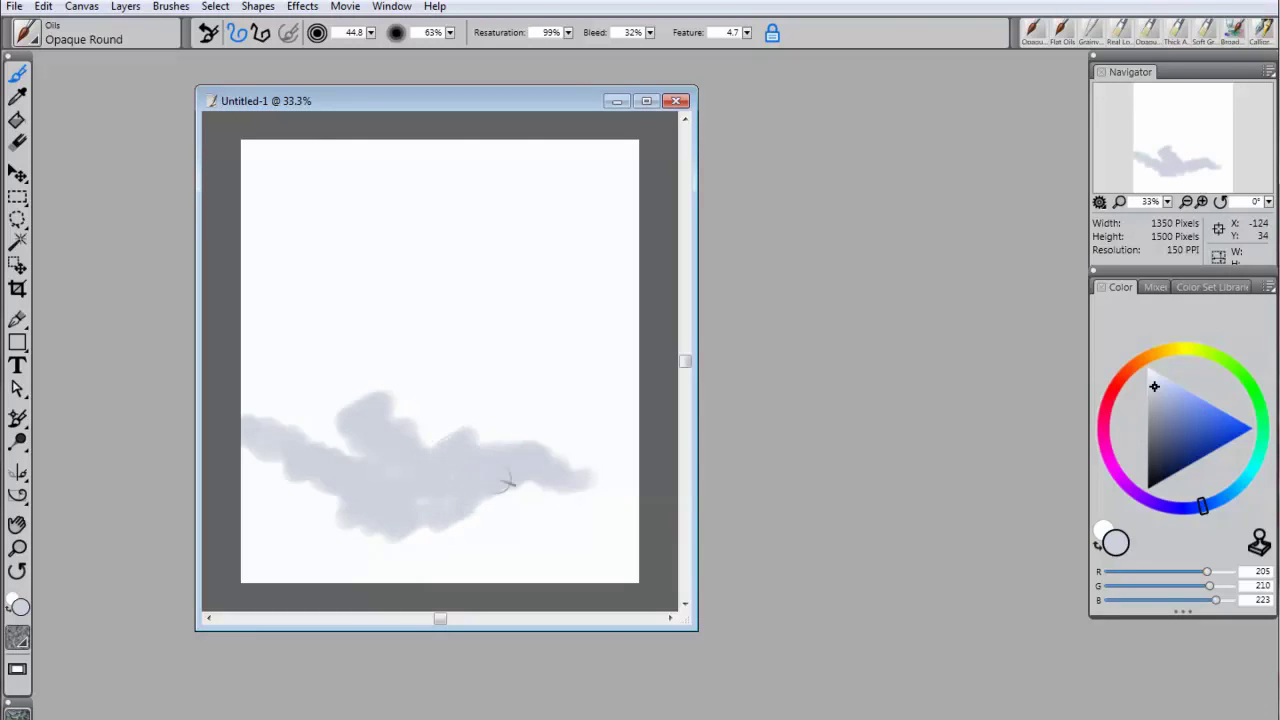
left_click(1154, 378)
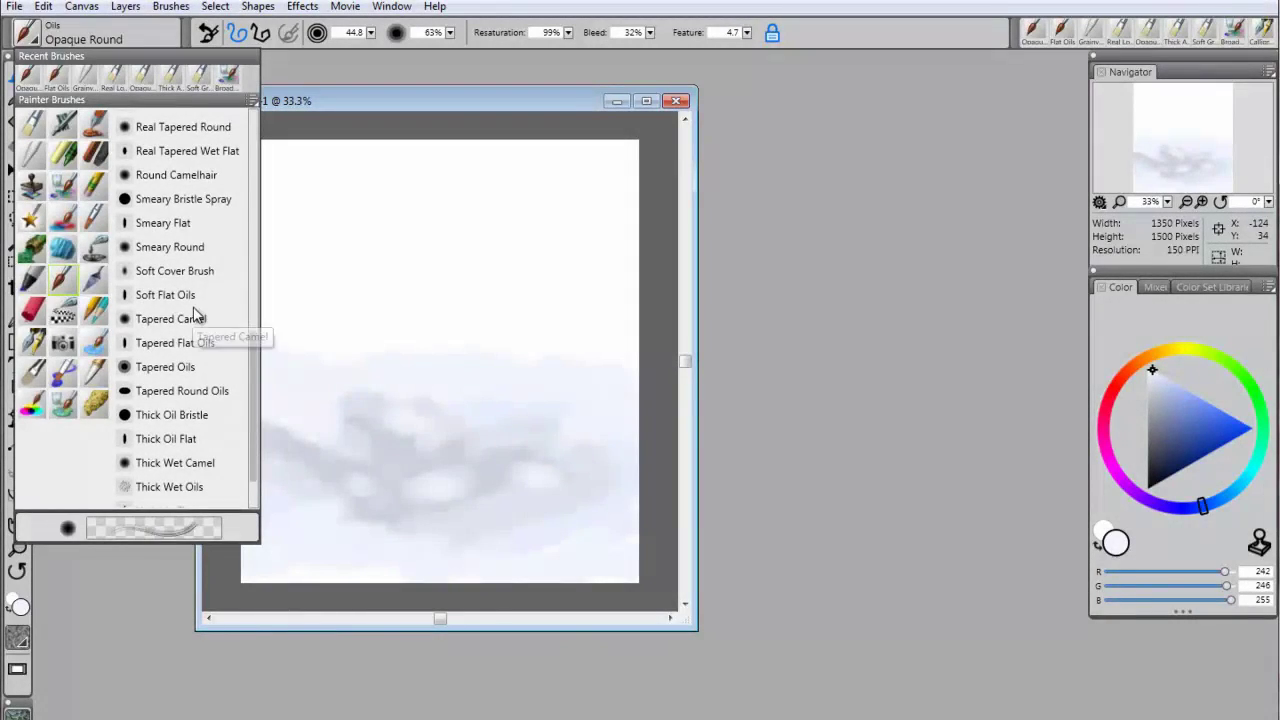
Paint greyish-beige vertical birch trunks with the Soft Flat Oils brush
left_click(195, 294)
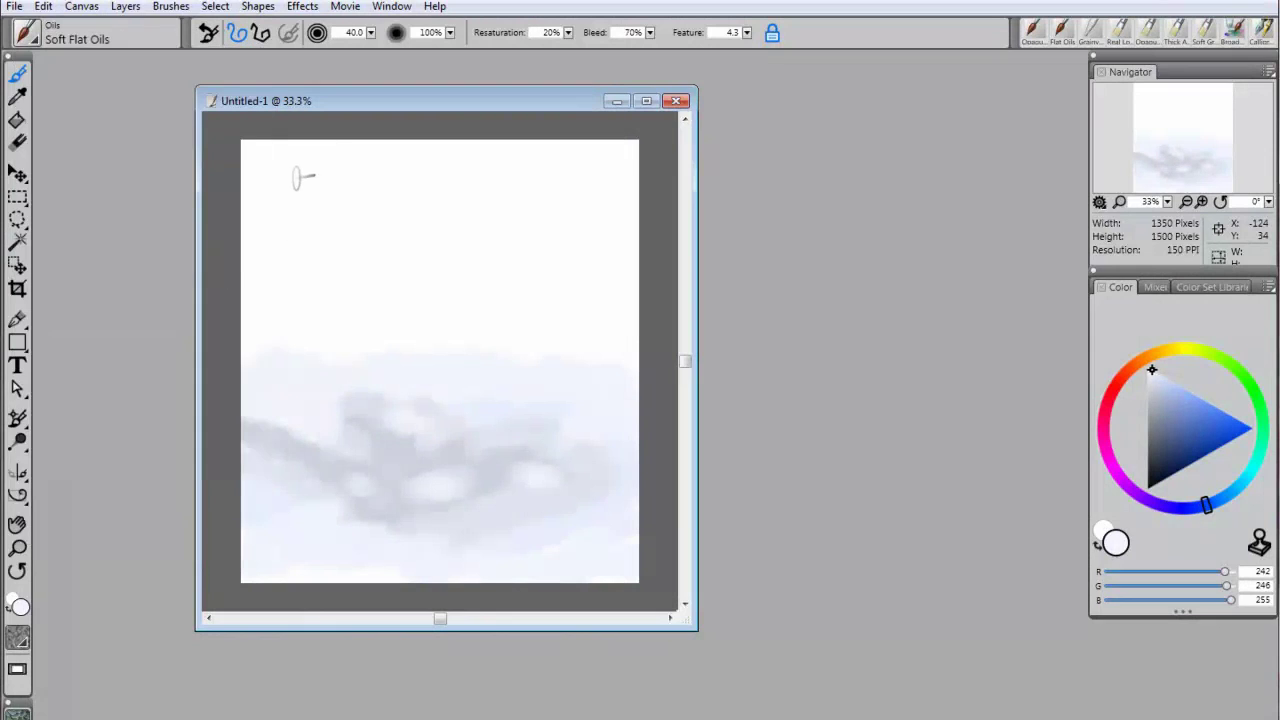
left_click(1167, 352)
left_click(1150, 385)
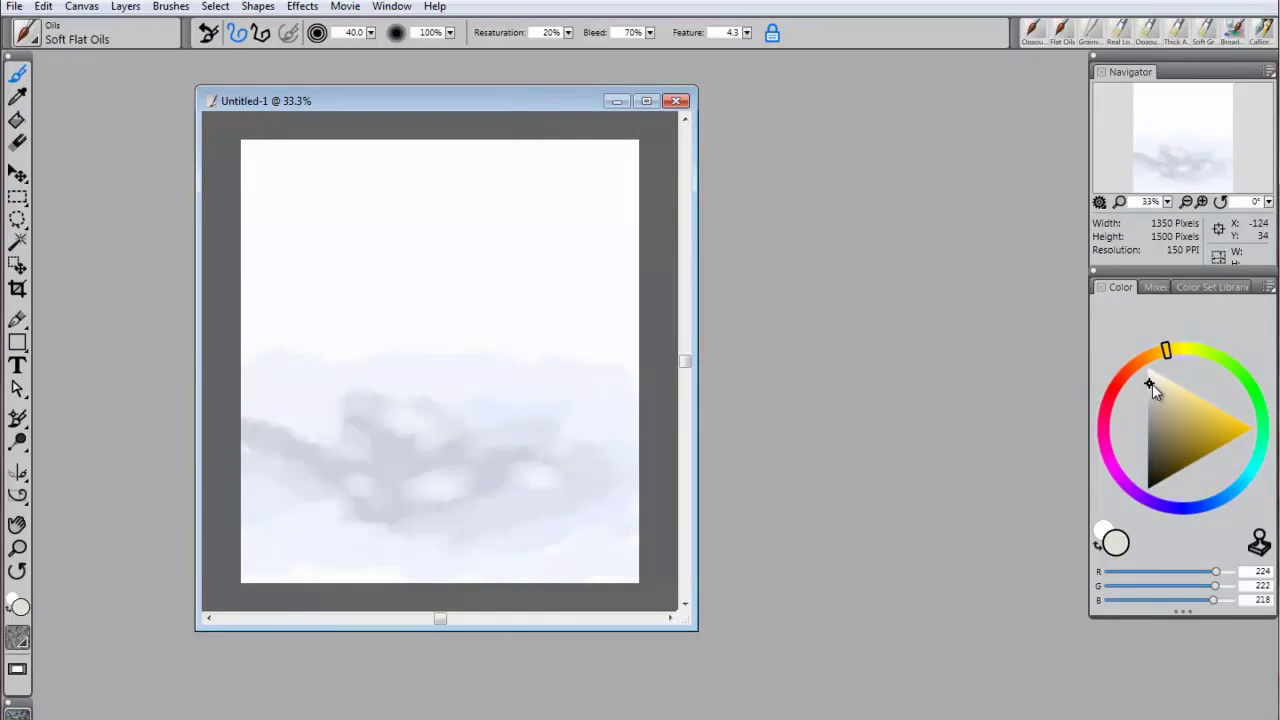
left_click_drag(1152, 385, 1152, 400)
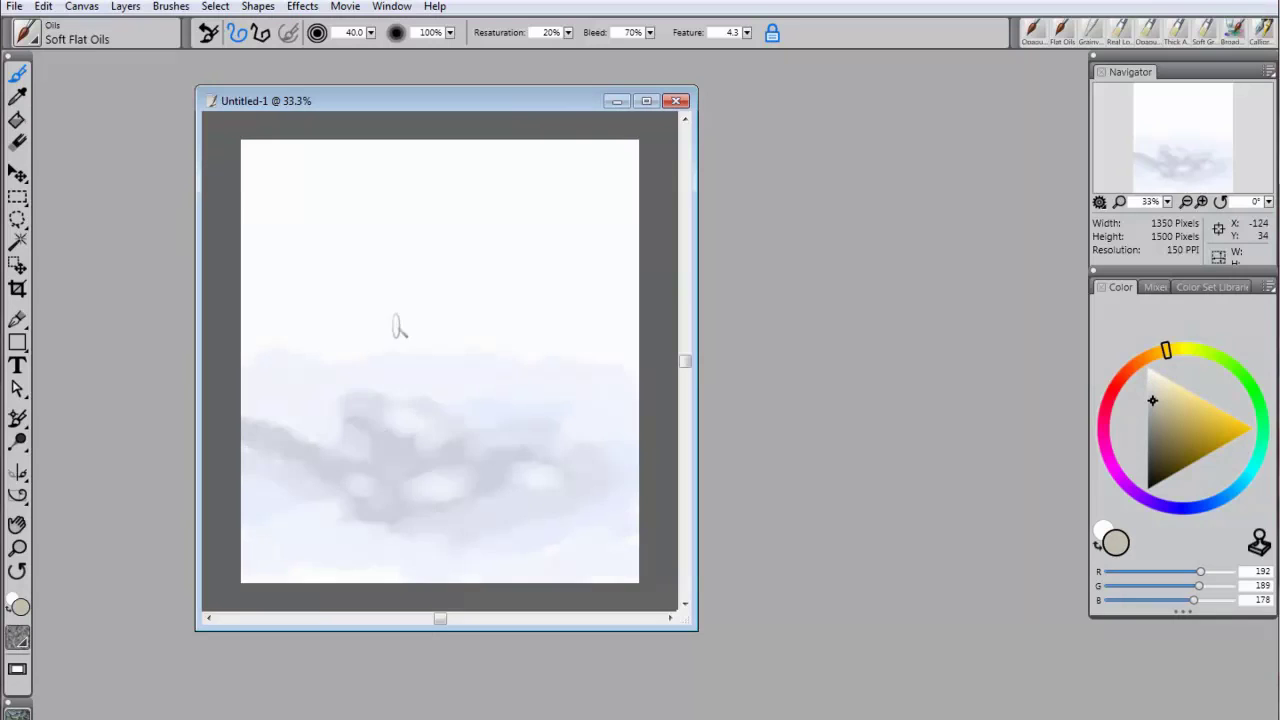
left_click_drag(274, 142, 378, 488)
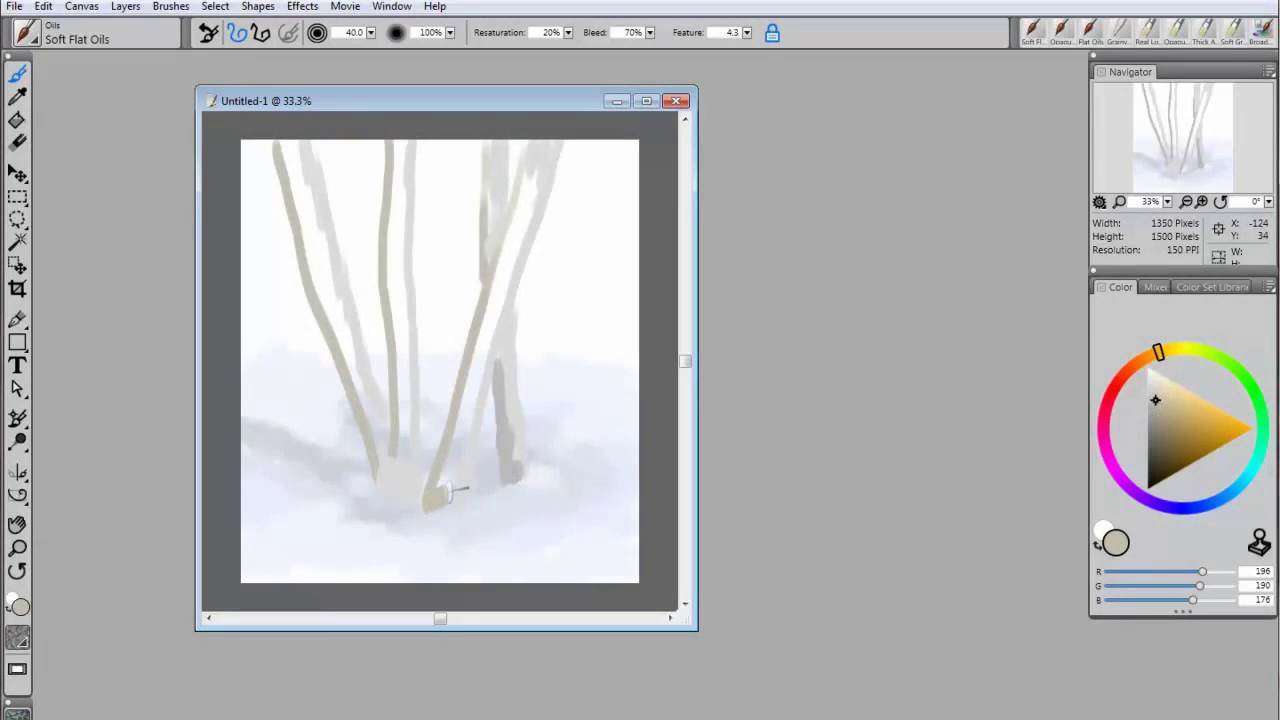
left_click_drag(457, 443, 466, 398)
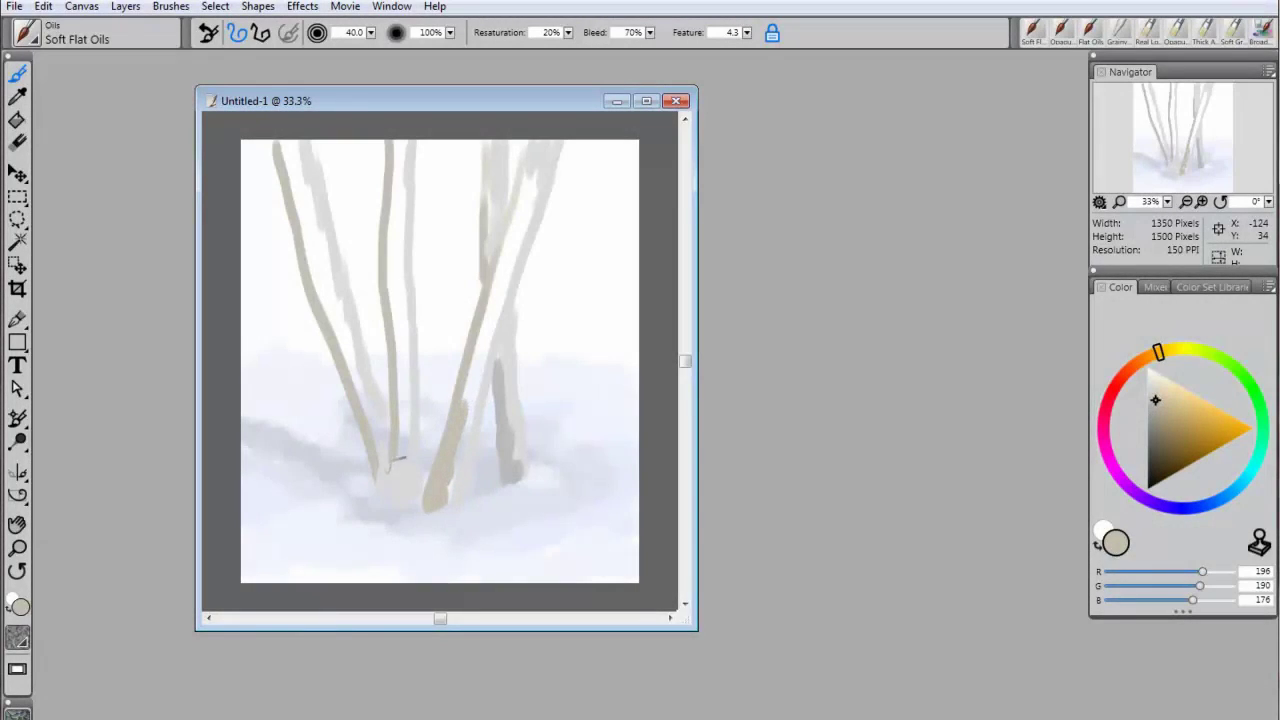
mouse_move(400, 458)
left_mouse_down()
mouse_move(382, 499)
mouse_move(381, 302)
left_mouse_up()
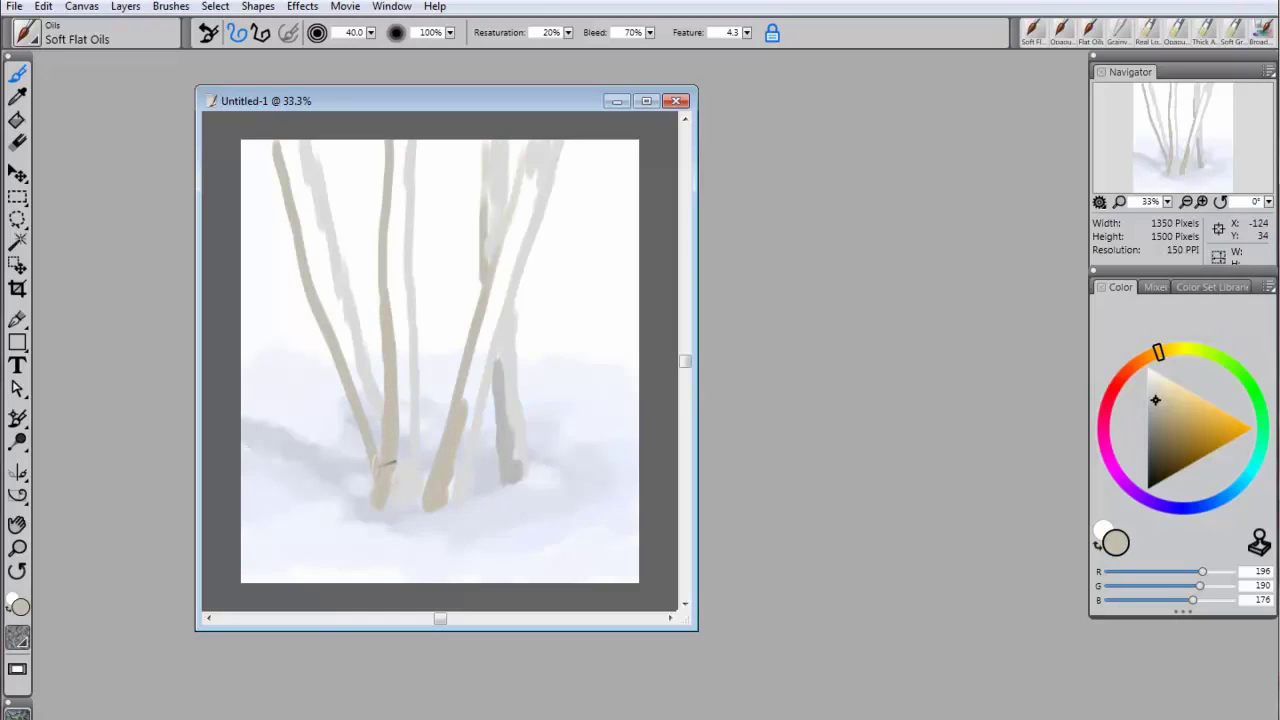
Shade the trunk bases with mid grey and add light beige highlights along the trunks
left_click(1148, 420)
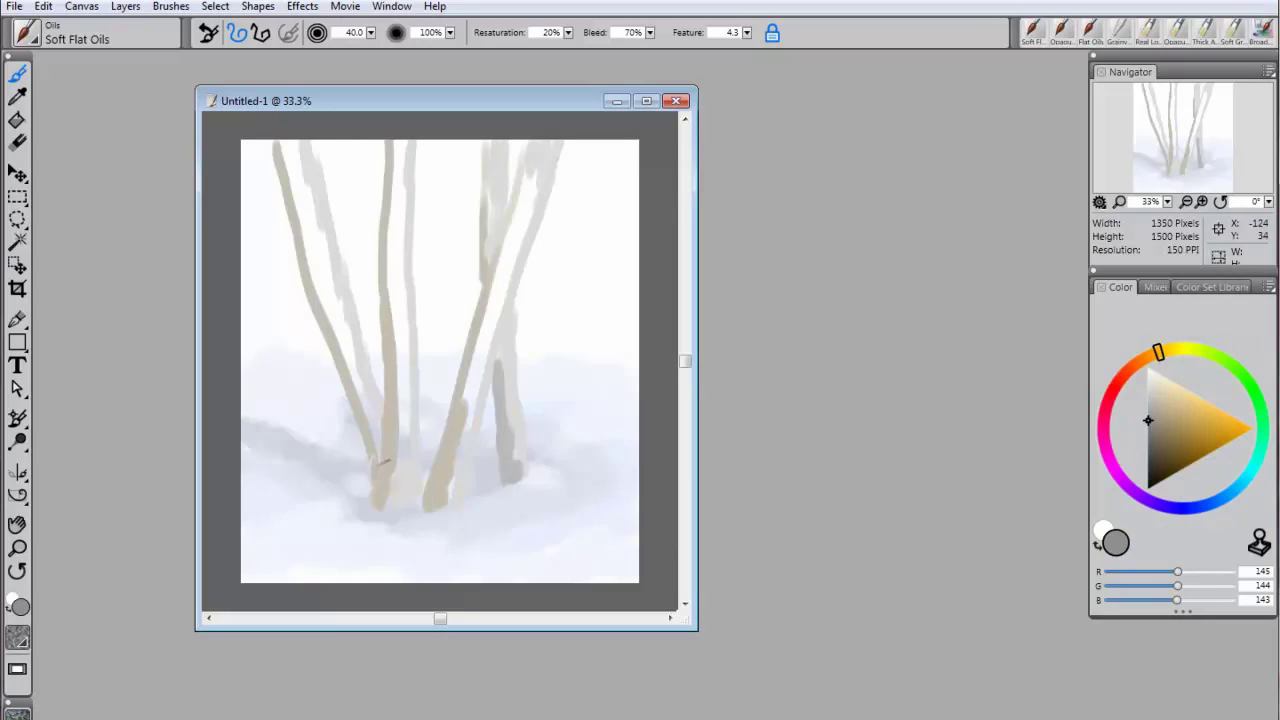
mouse_move(382, 464)
left_mouse_down()
mouse_move(359, 388)
mouse_move(375, 450)
mouse_move(375, 426)
mouse_move(354, 371)
mouse_move(366, 432)
left_mouse_up()
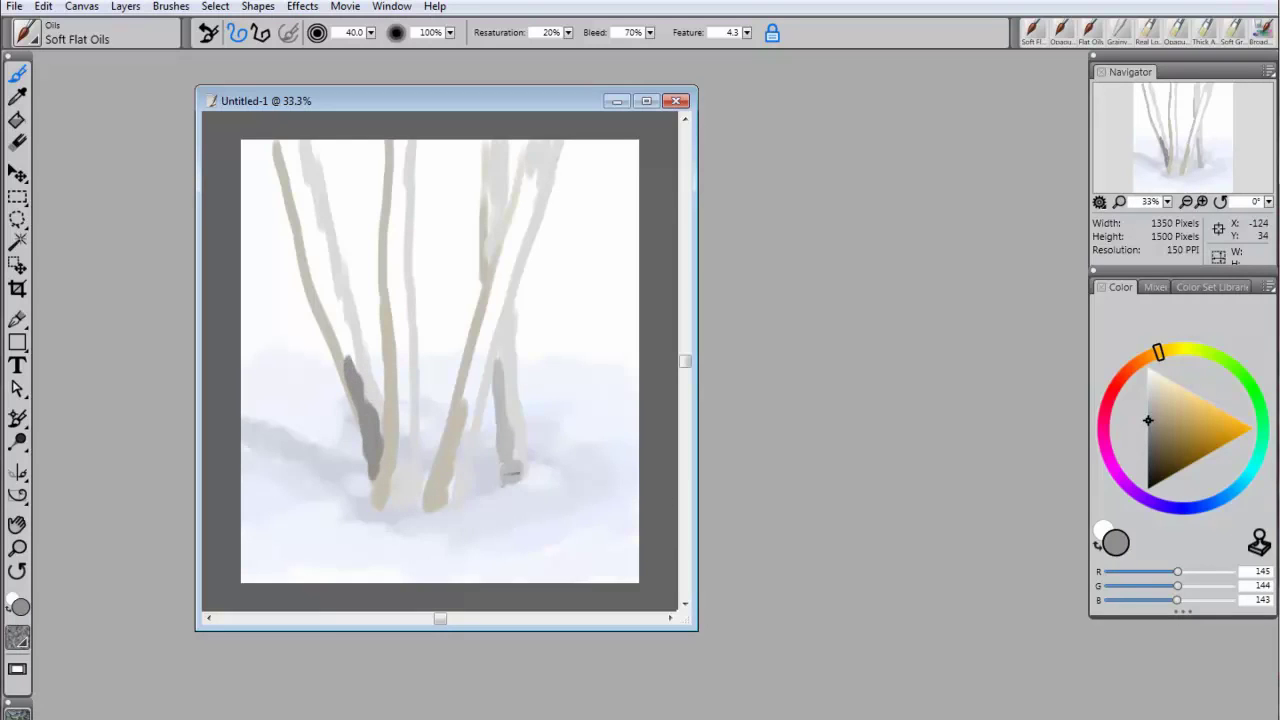
left_click_drag(509, 472, 500, 434)
left_click(1164, 394)
mouse_move(398, 430)
left_mouse_down()
mouse_move(400, 462)
mouse_move(408, 371)
mouse_move(423, 391)
left_mouse_up()
mouse_move(478, 354)
left_mouse_down()
mouse_move(456, 477)
mouse_move(541, 200)
mouse_move(546, 138)
left_mouse_up()
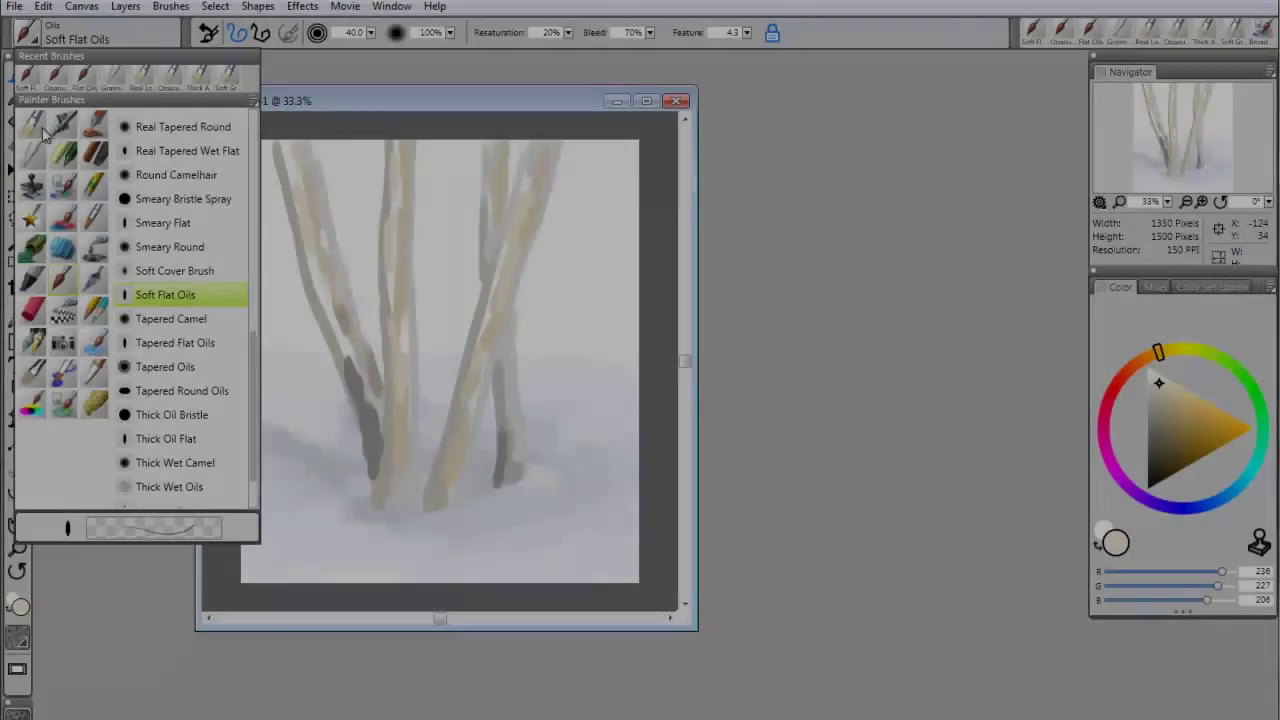
Blend the left trunk with the Blenders > Grainy Water brush at size 26.0
left_click(34, 158)
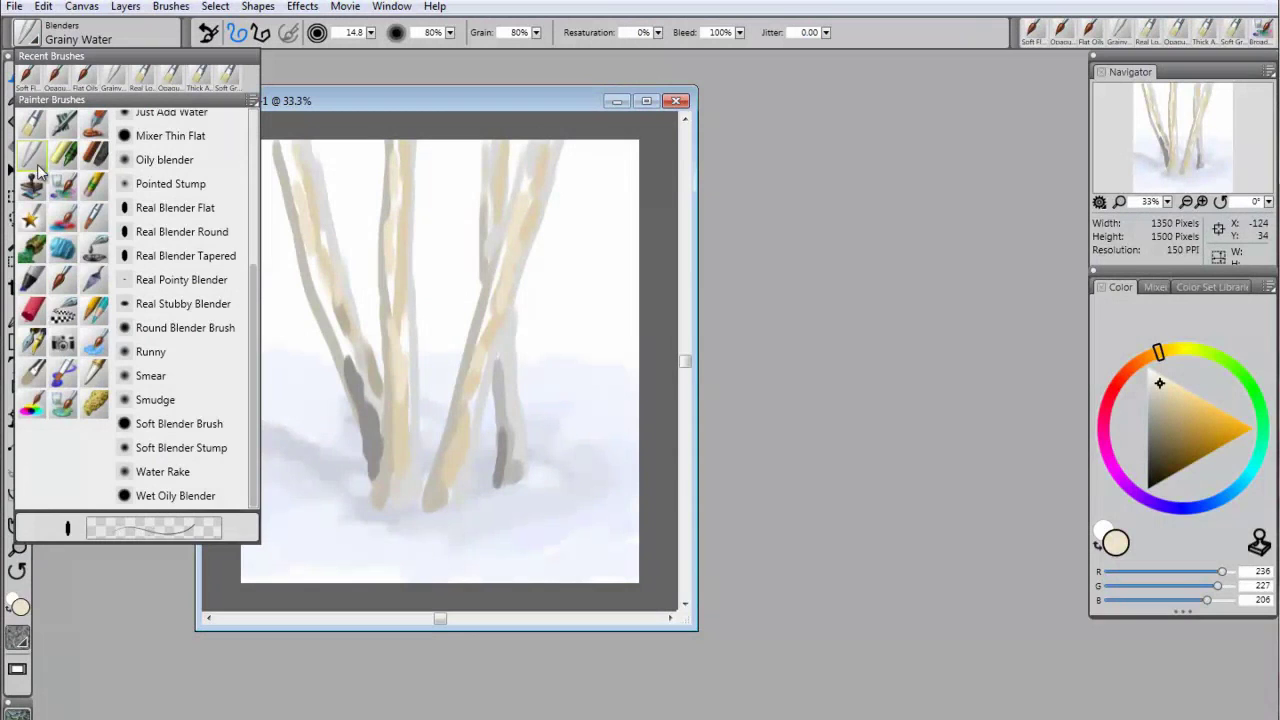
left_click_drag(257, 294, 251, 266)
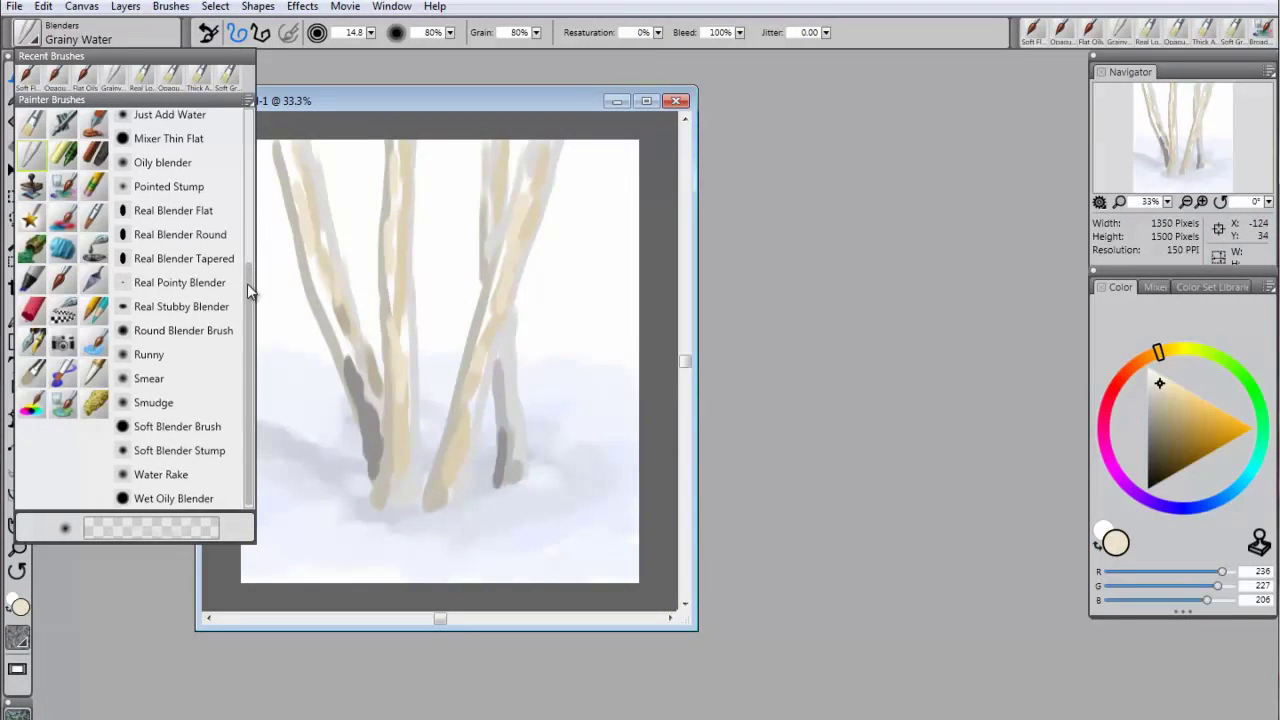
scroll(247, 283, "up", 3)
left_click(232, 278)
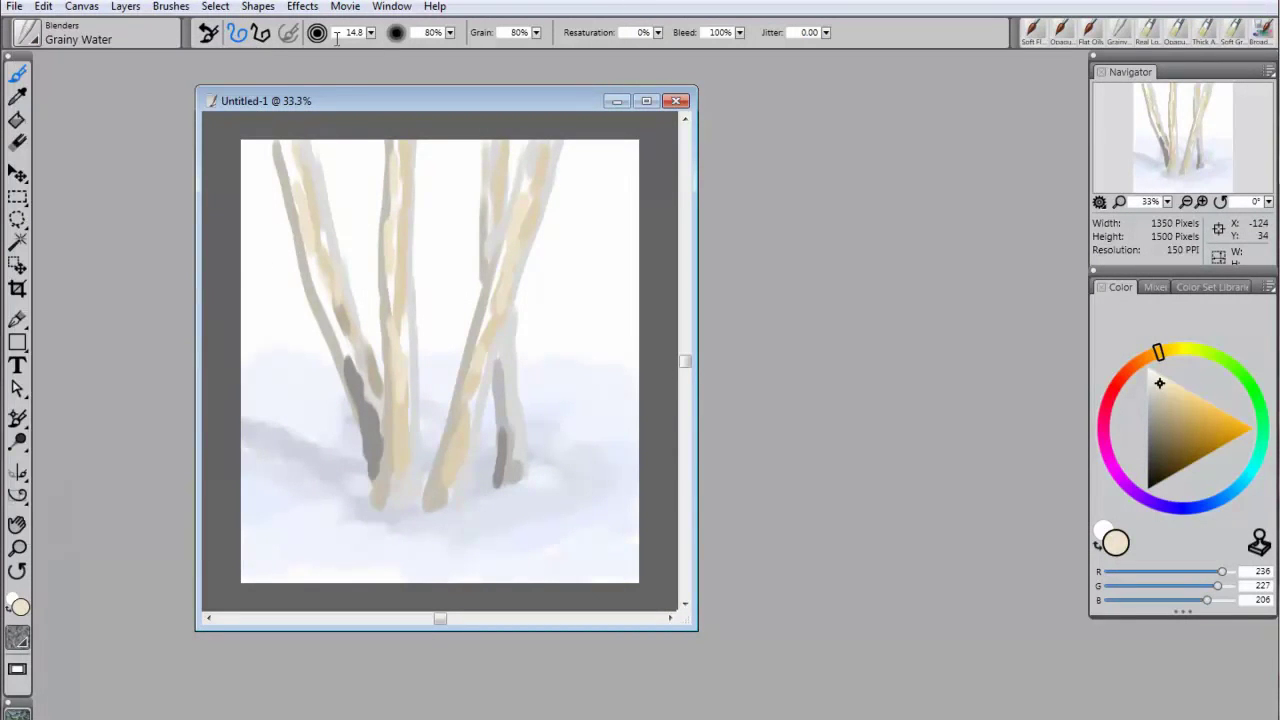
left_click_drag(371, 33, 392, 46)
mouse_move(326, 234)
left_mouse_down()
mouse_move(368, 424)
mouse_move(282, 150)
mouse_move(309, 229)
mouse_move(283, 150)
mouse_move(304, 181)
mouse_move(316, 162)
left_mouse_up()
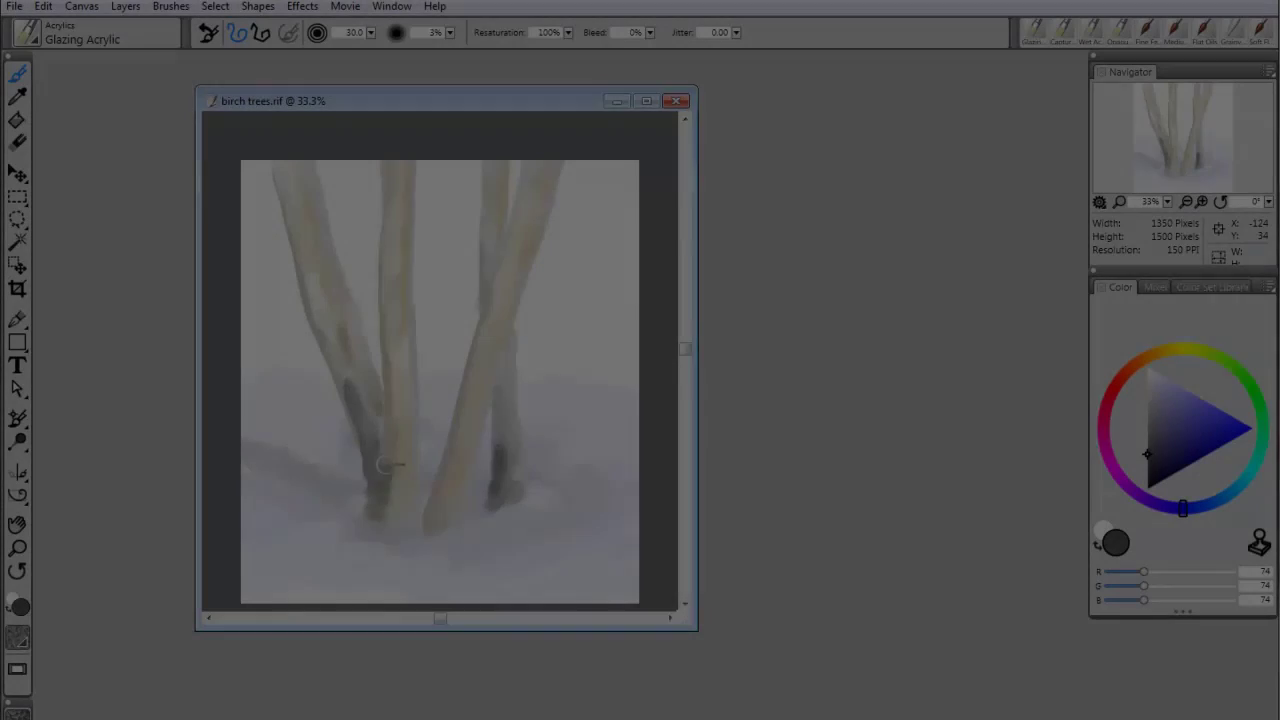
Glaze mid-grey Glazing Acrylic shading up the middle trunk and along the right trunk
mouse_move(390, 465)
left_mouse_down()
mouse_move(389, 267)
mouse_move(412, 317)
mouse_move(394, 354)
mouse_move(403, 320)
left_mouse_up()
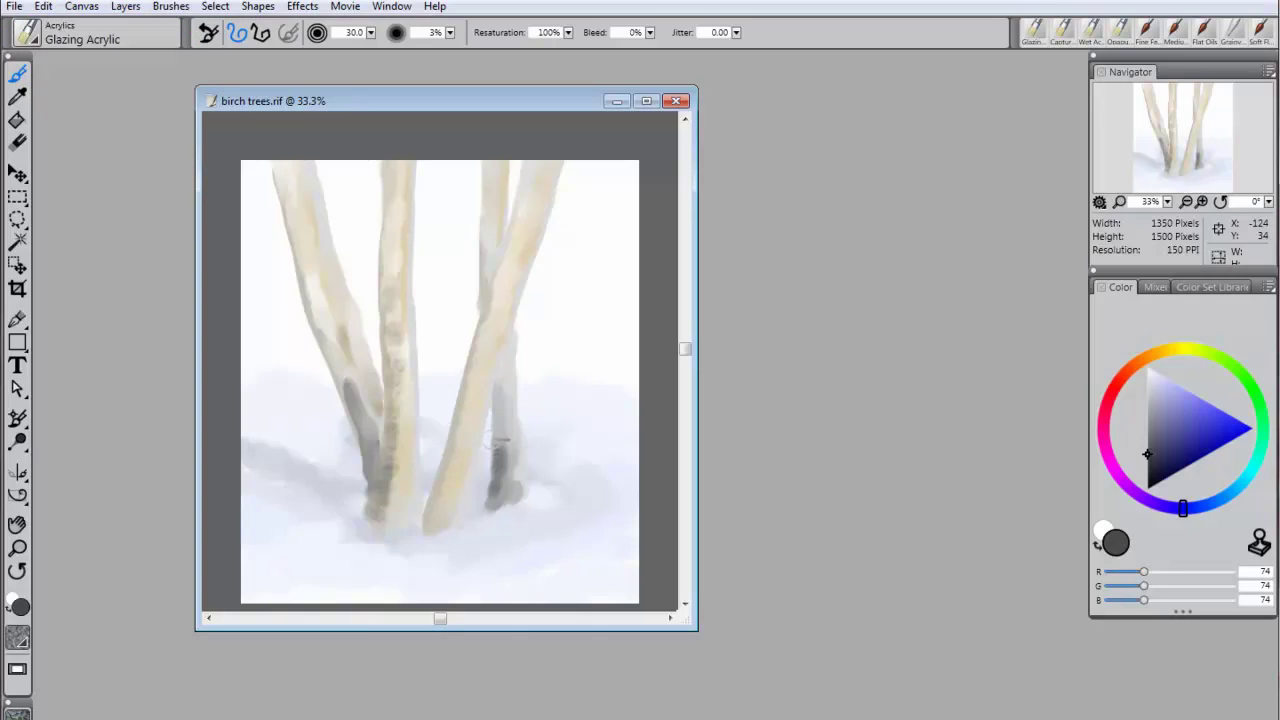
left_click_drag(500, 454, 495, 494)
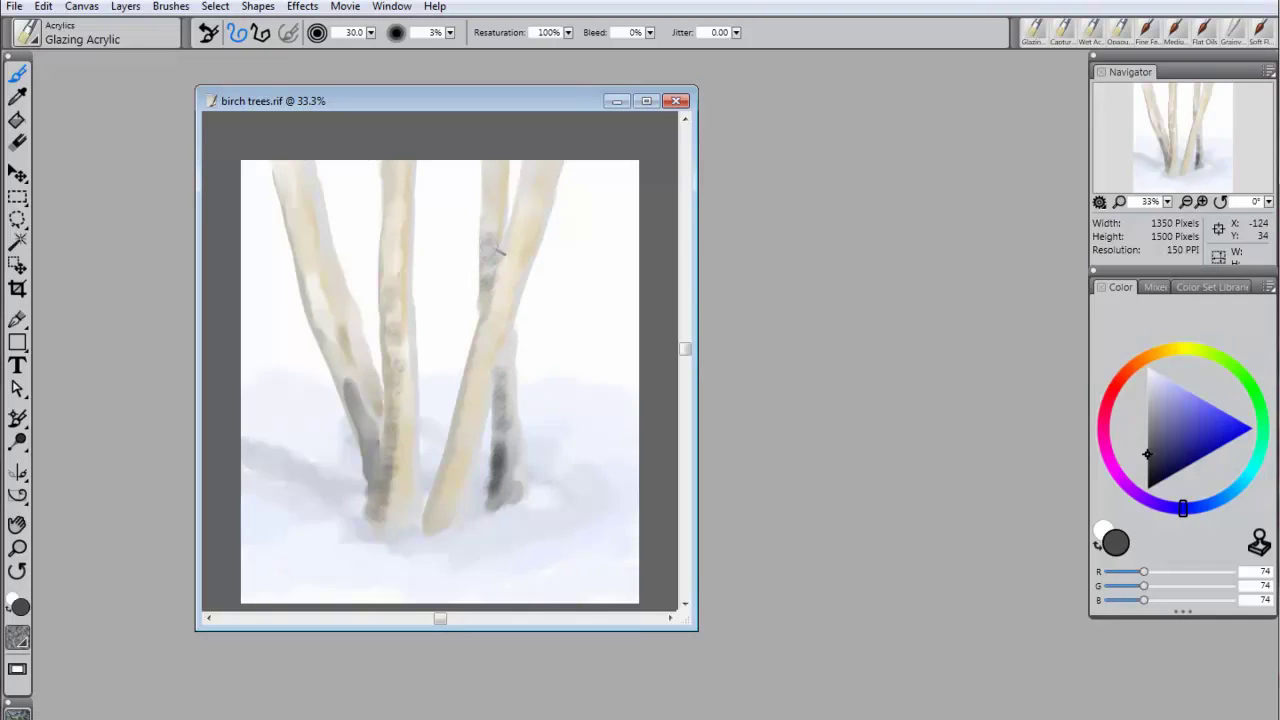
left_click_drag(500, 237, 497, 203)
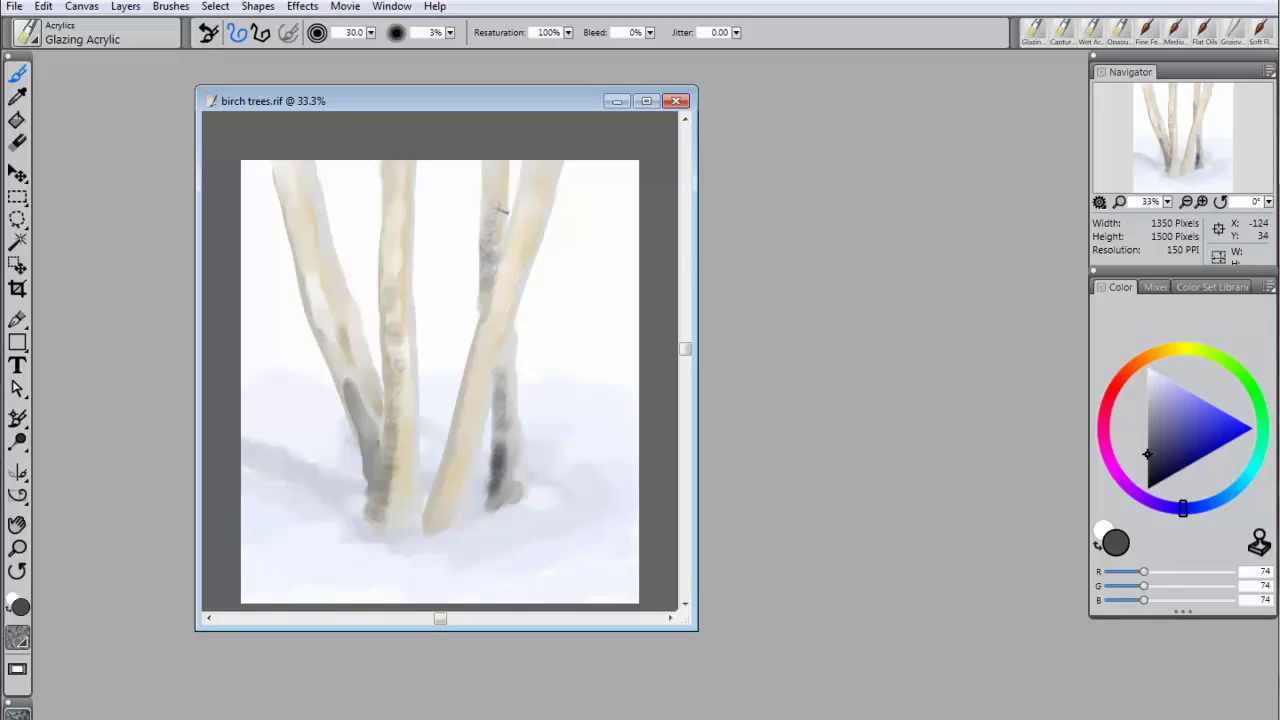
mouse_move(398, 309)
left_mouse_down()
mouse_move(395, 348)
mouse_move(392, 169)
mouse_move(475, 214)
mouse_move(392, 201)
left_mouse_up()
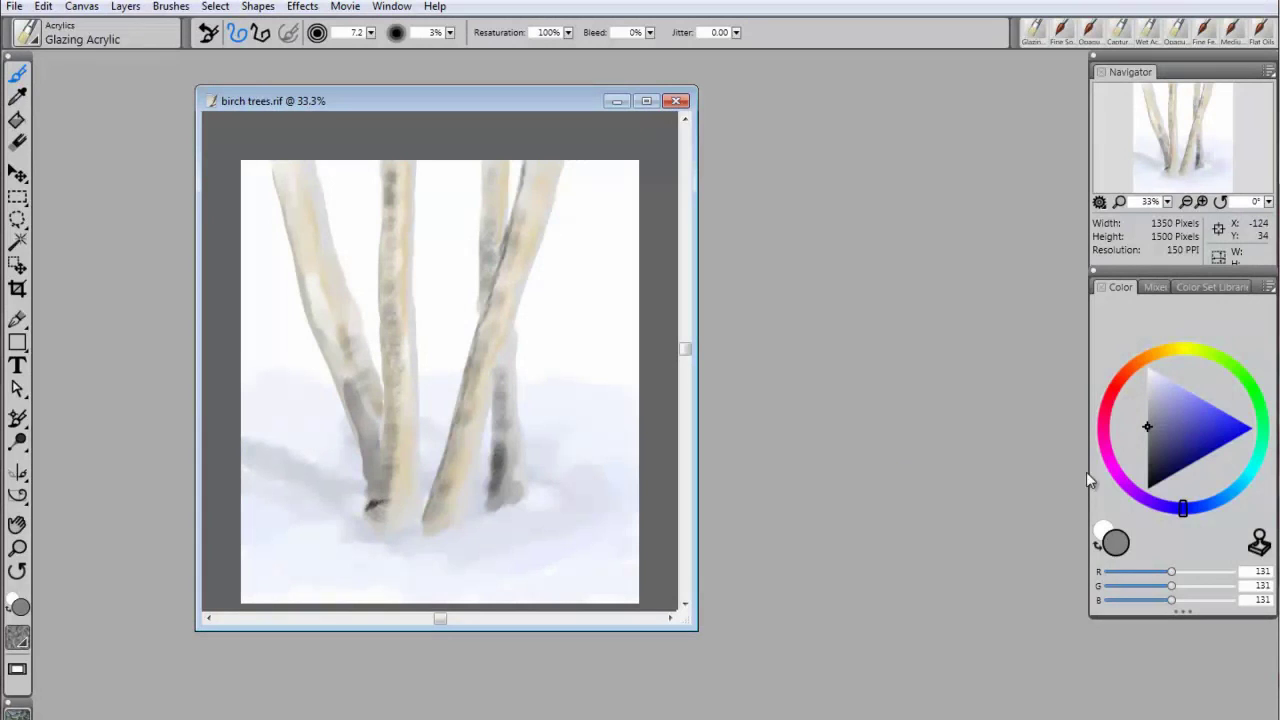
Paint near-black horizontal bark dashes on every trunk, then pick a lighter grey
left_click(1149, 467)
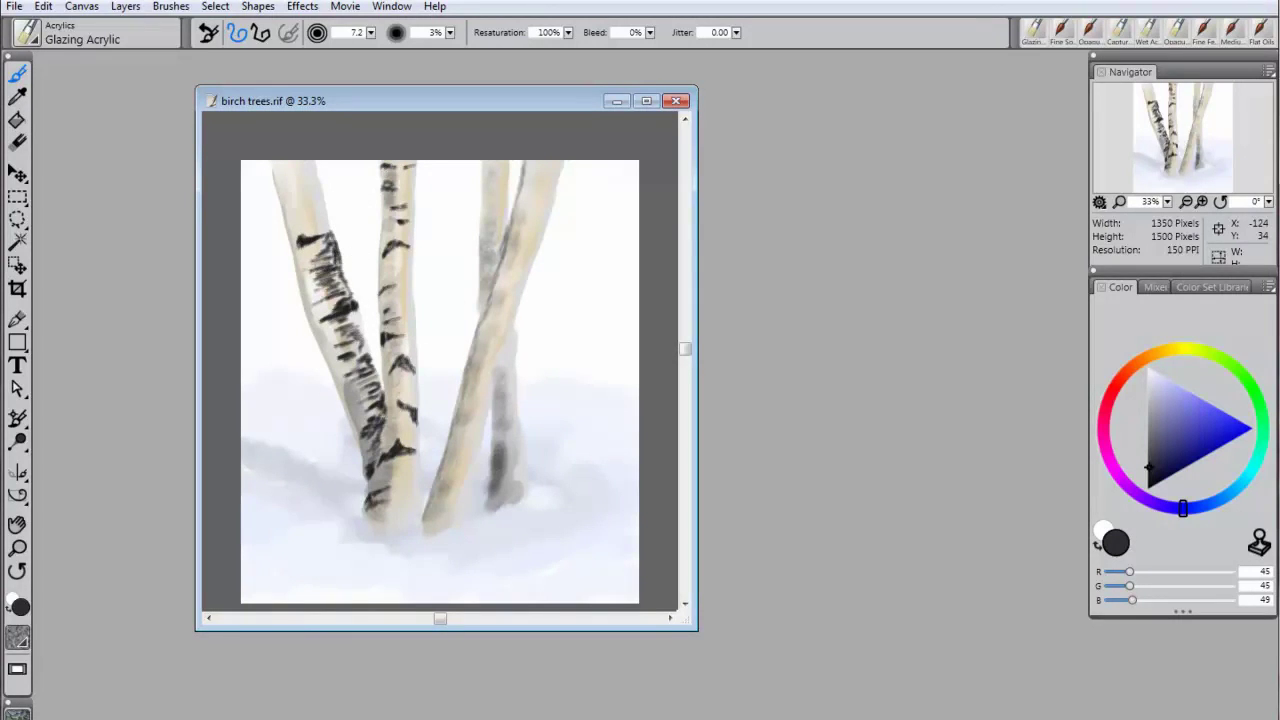
left_click(1150, 438)
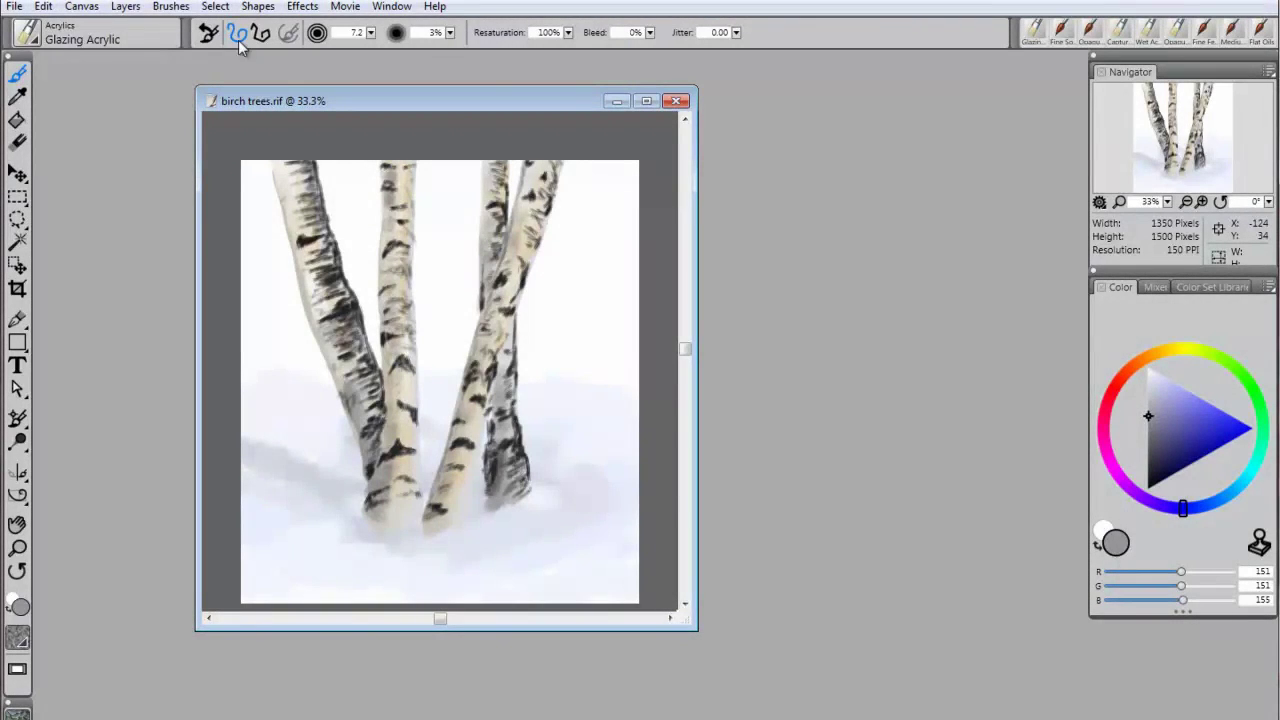
Load the Oils > Flat Oils brush at size 2.4 with a dark brown colour
left_click(30, 40)
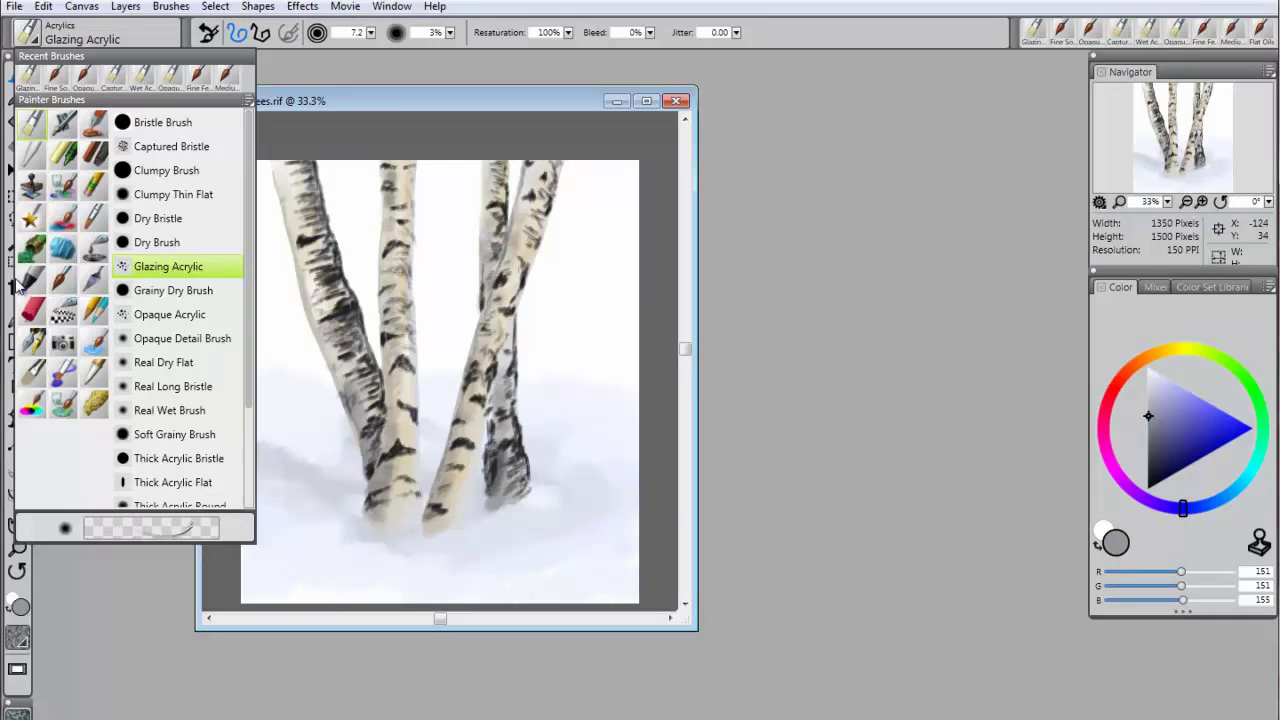
left_click(62, 283)
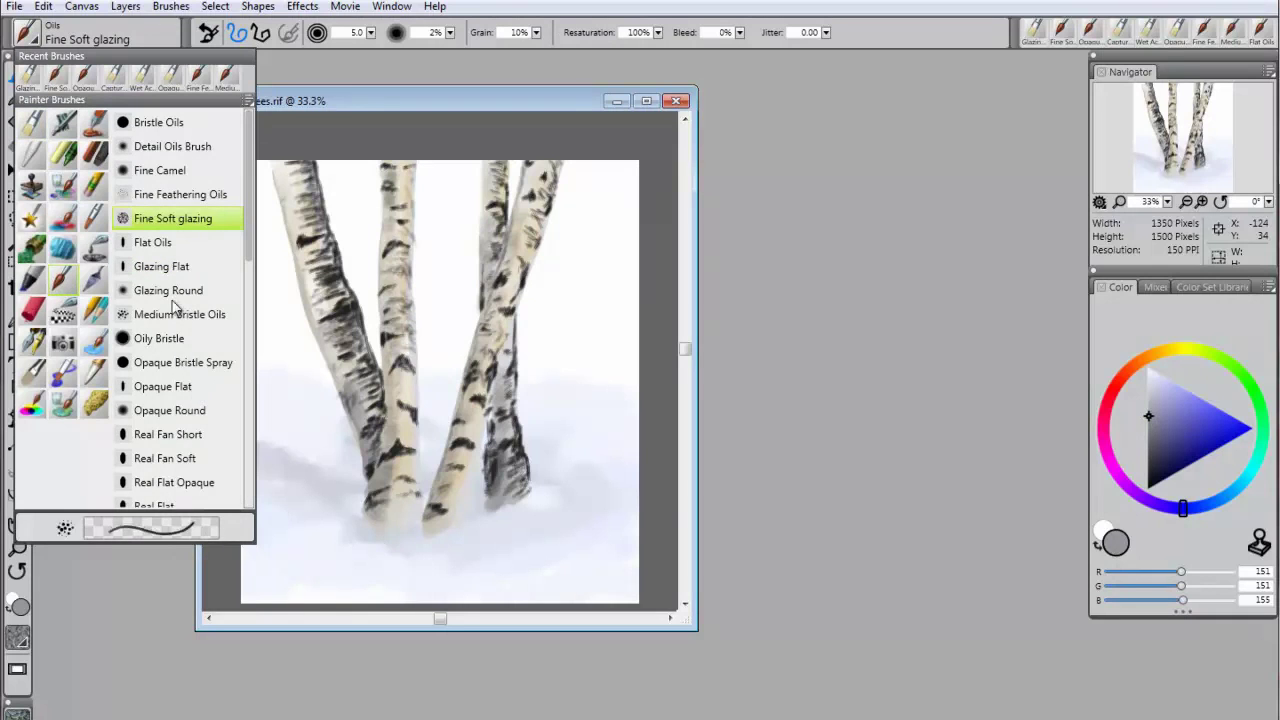
left_click(160, 242)
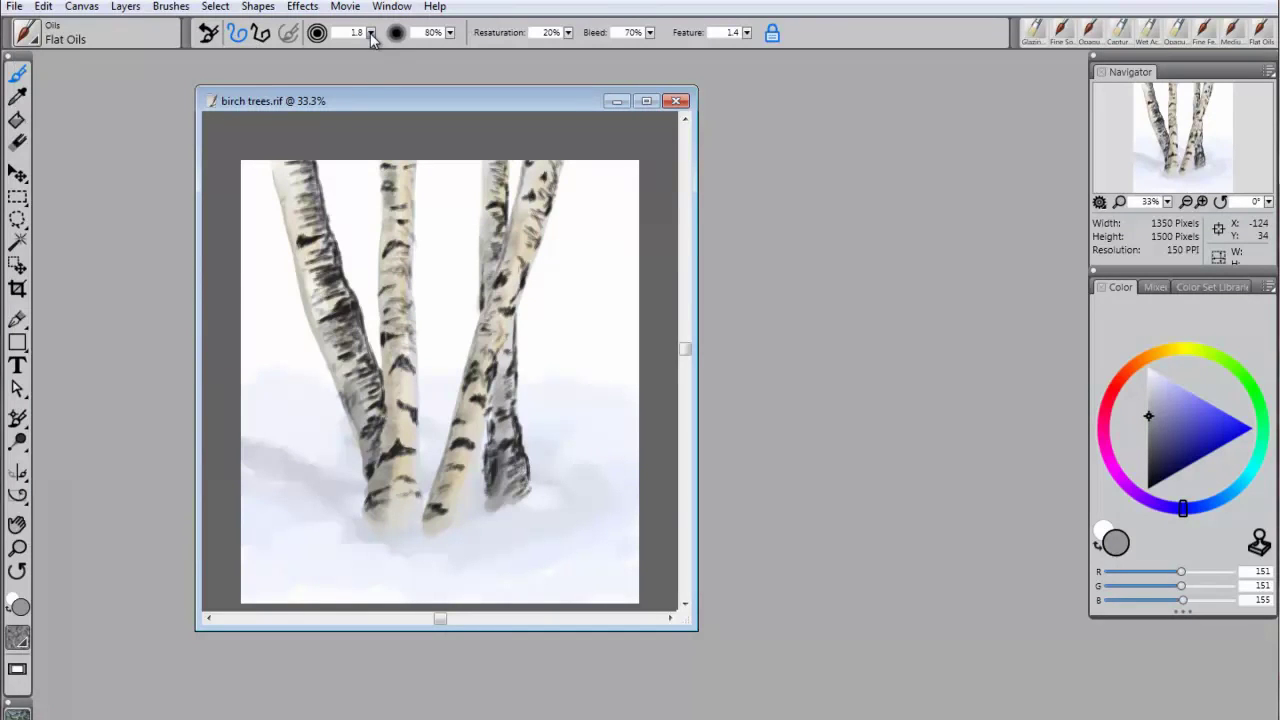
left_click_drag(370, 32, 381, 45)
left_click(1130, 370)
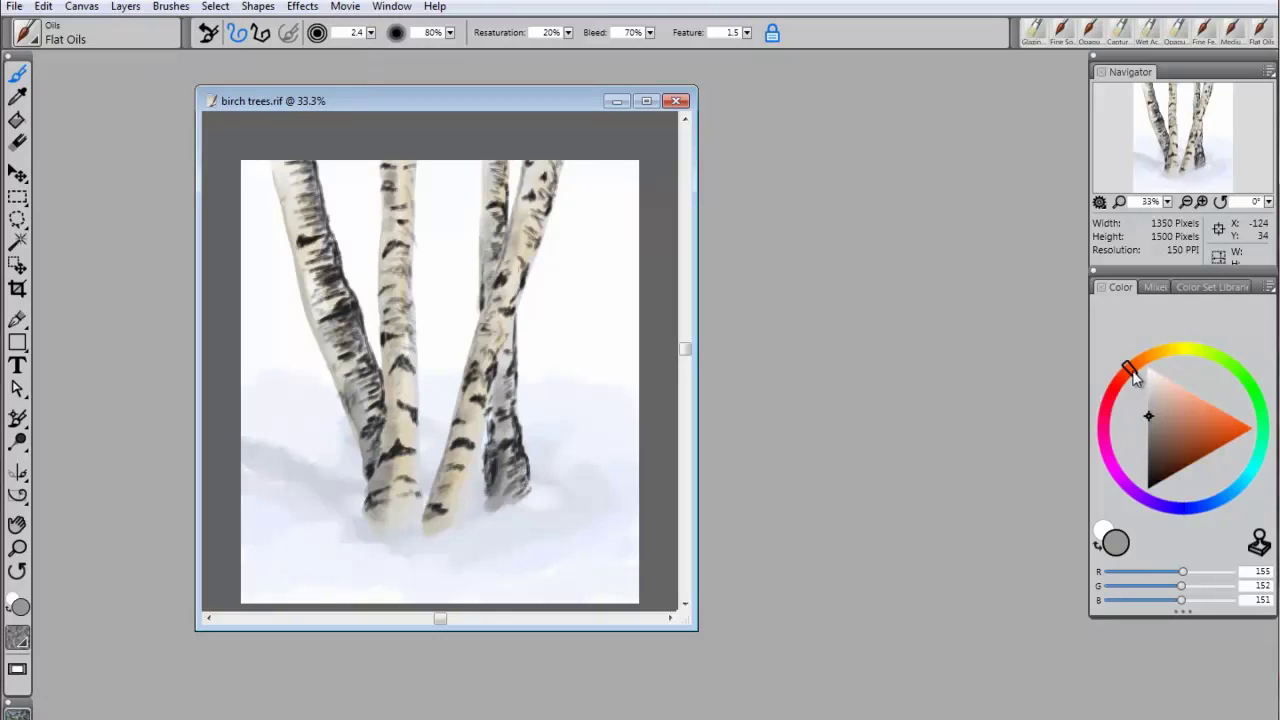
left_click(1166, 474)
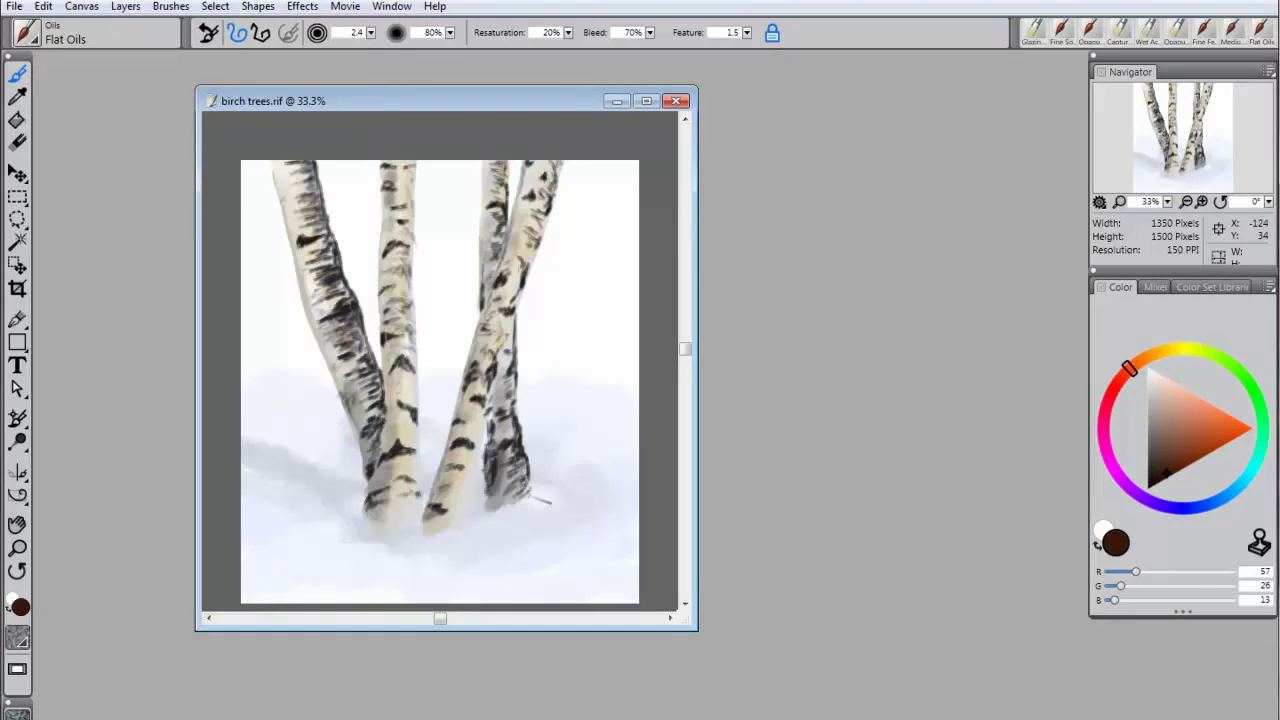
At brush size 3.5, draw thin dark brown twigs in the snow around the trunks
left_click_drag(370, 32, 385, 50)
mouse_move(466, 510)
left_mouse_down()
mouse_move(499, 510)
mouse_move(484, 533)
left_mouse_up()
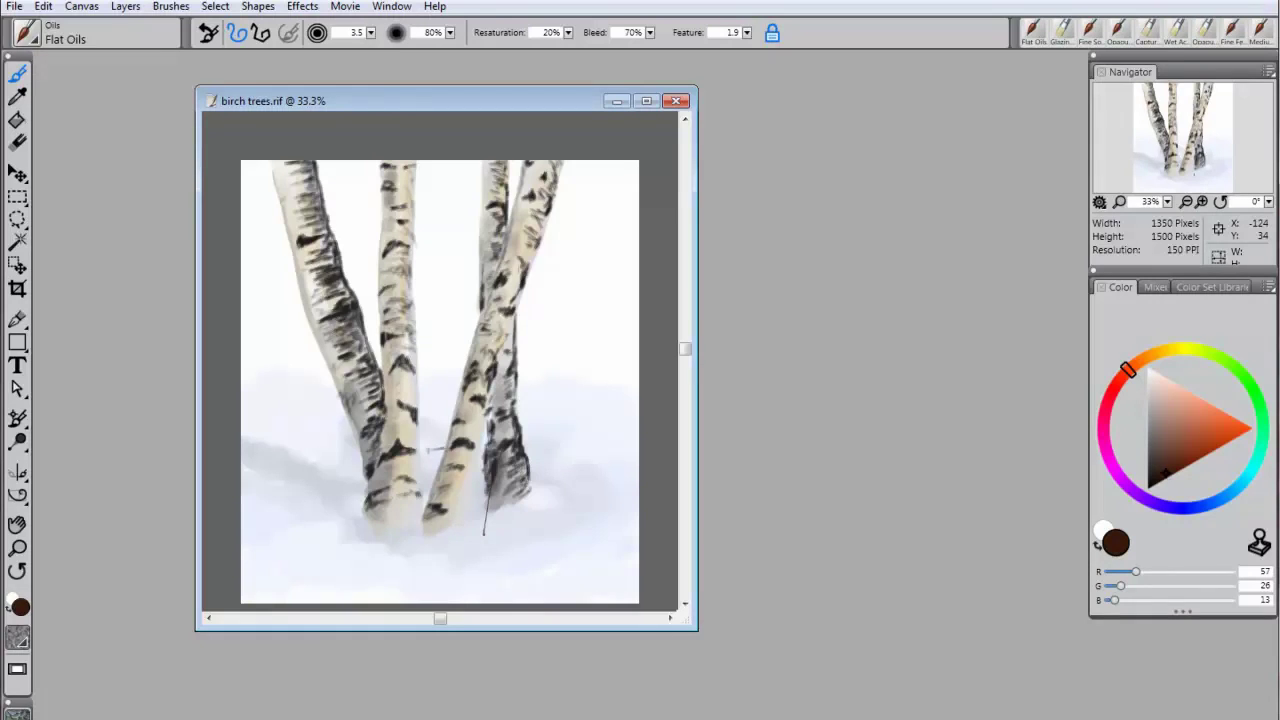
left_click_drag(429, 450, 420, 544)
mouse_move(319, 440)
left_mouse_down()
mouse_move(350, 520)
mouse_move(458, 495)
left_mouse_up()
mouse_move(462, 520)
left_mouse_down()
mouse_move(476, 534)
mouse_move(578, 470)
left_mouse_up()
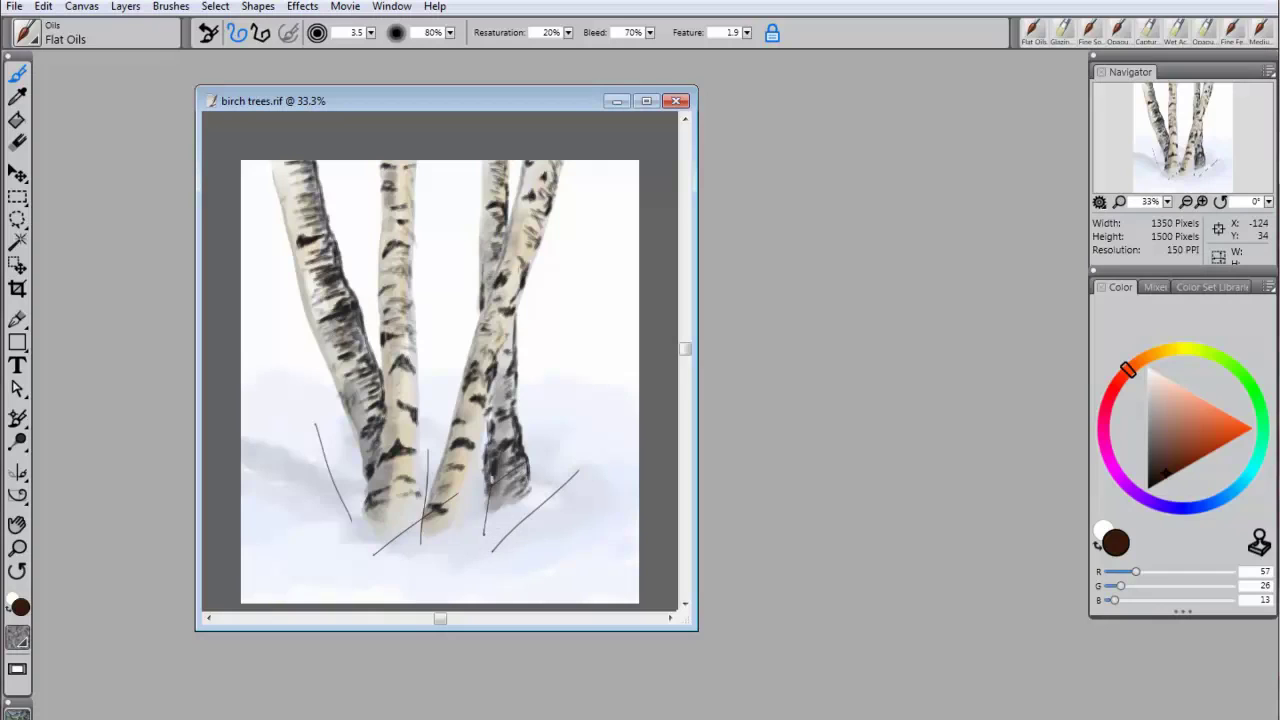
left_click_drag(487, 484, 578, 466)
mouse_move(537, 512)
left_mouse_down()
mouse_move(566, 472)
mouse_move(574, 490)
left_mouse_up()
left_click_drag(428, 550, 456, 470)
Enlarge the brush and add brown grass stalks at and left of the trunk bases
key("bracketright")
key("bracketright")
key("bracketright")
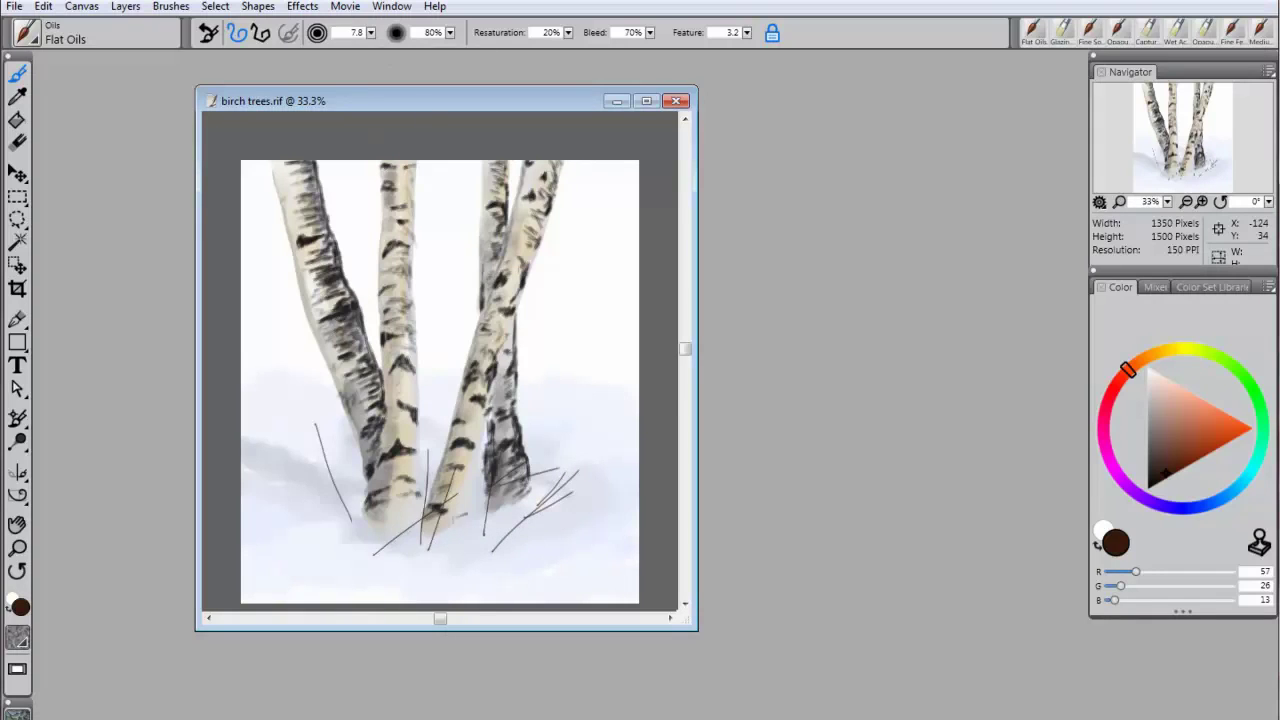
left_click_drag(419, 558, 405, 492)
left_click_drag(459, 540, 471, 445)
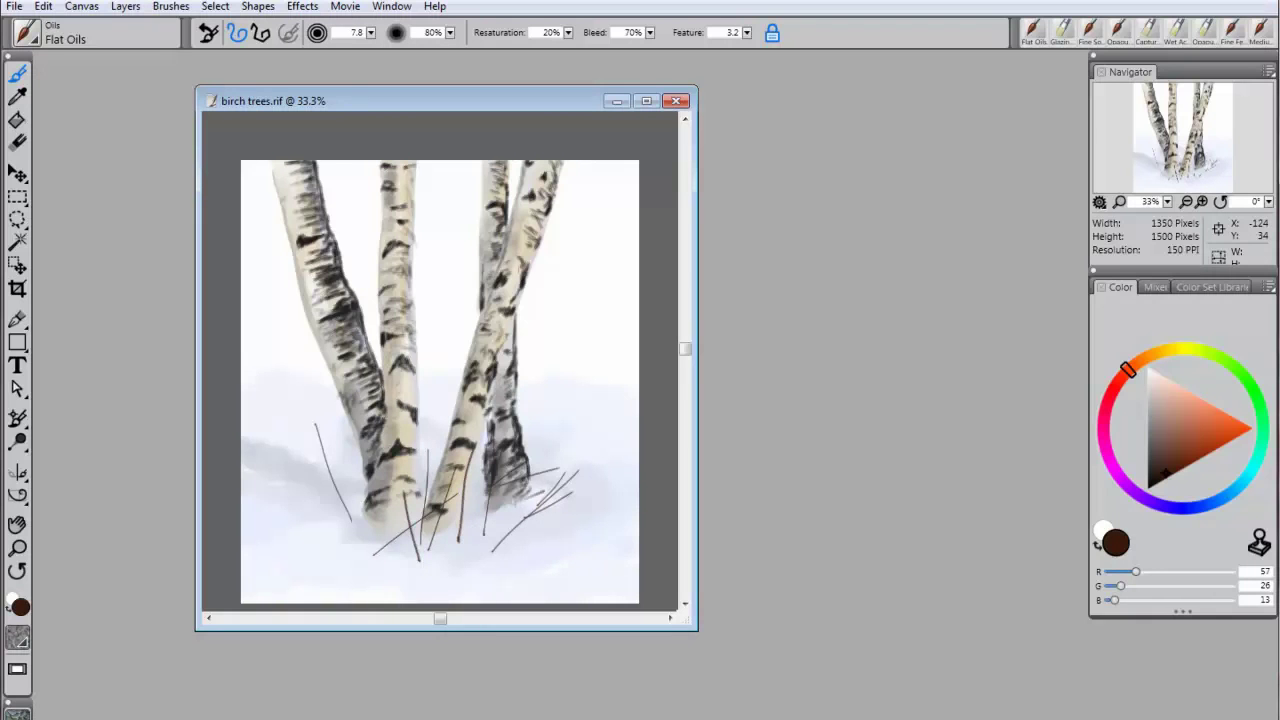
left_click_drag(350, 527, 326, 432)
left_click_drag(334, 562, 316, 517)
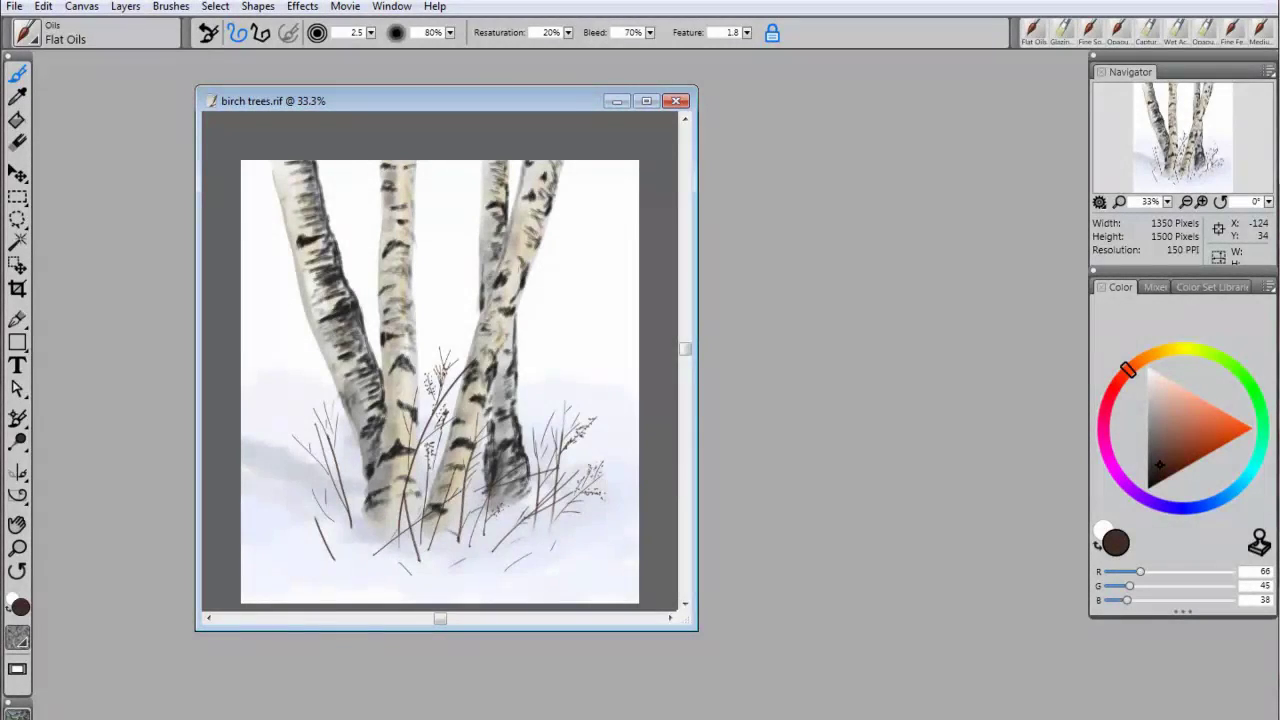
left_click_drag(348, 536, 331, 530)
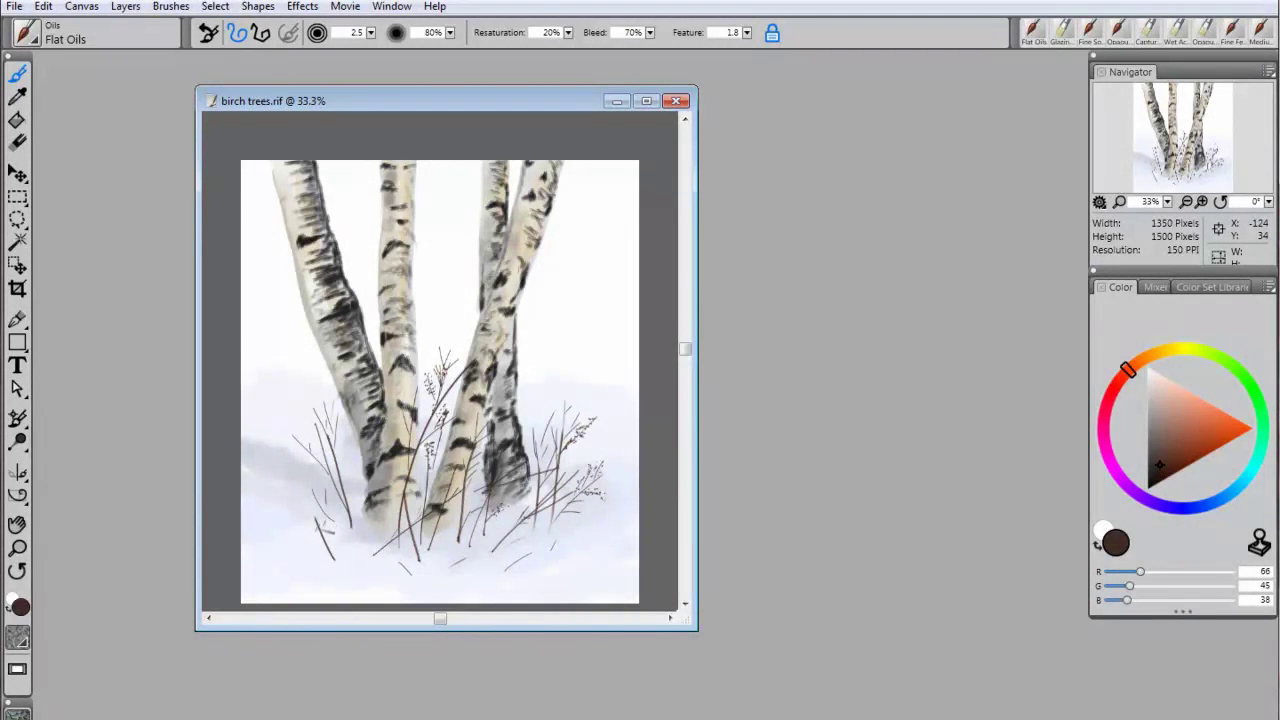